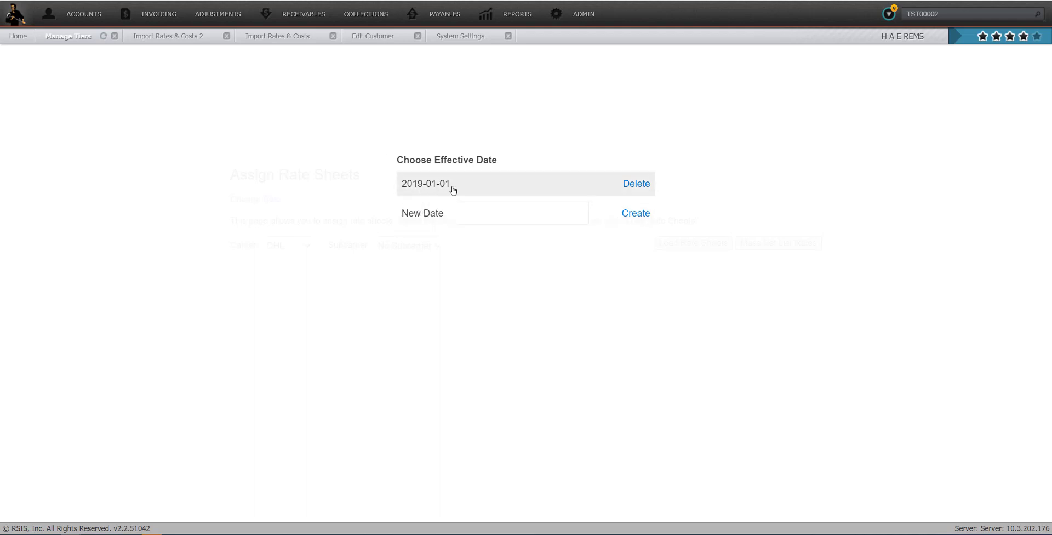
# - Create a new rate sheet effective date of 2022-01-01
pyautogui.click(425, 213)
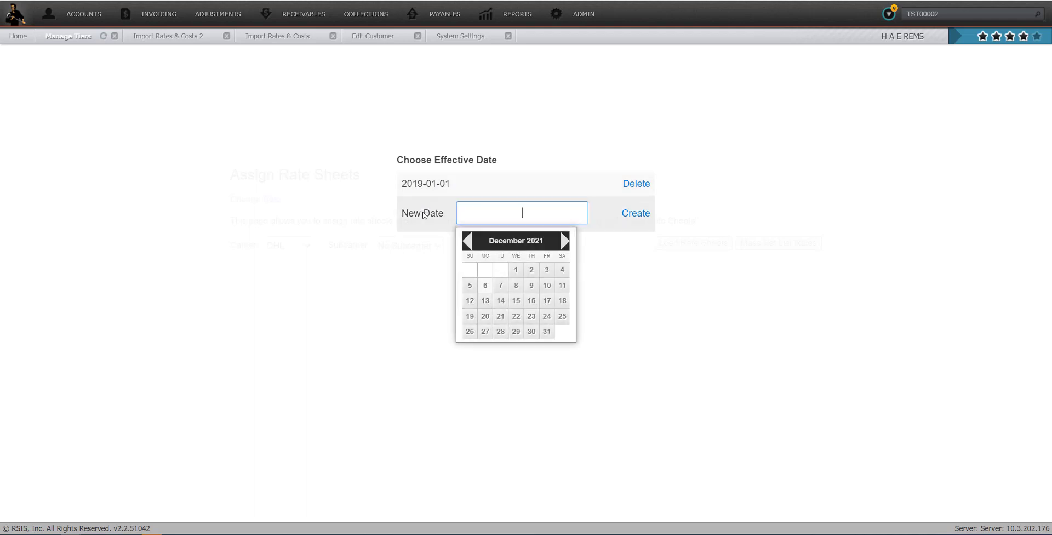
pyautogui.click(560, 240)
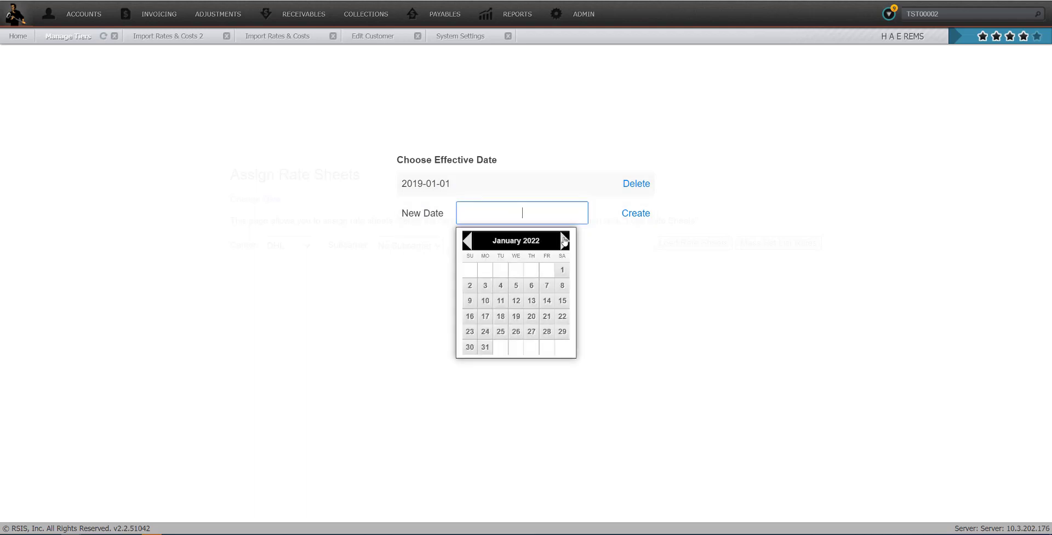
pyautogui.click(562, 270)
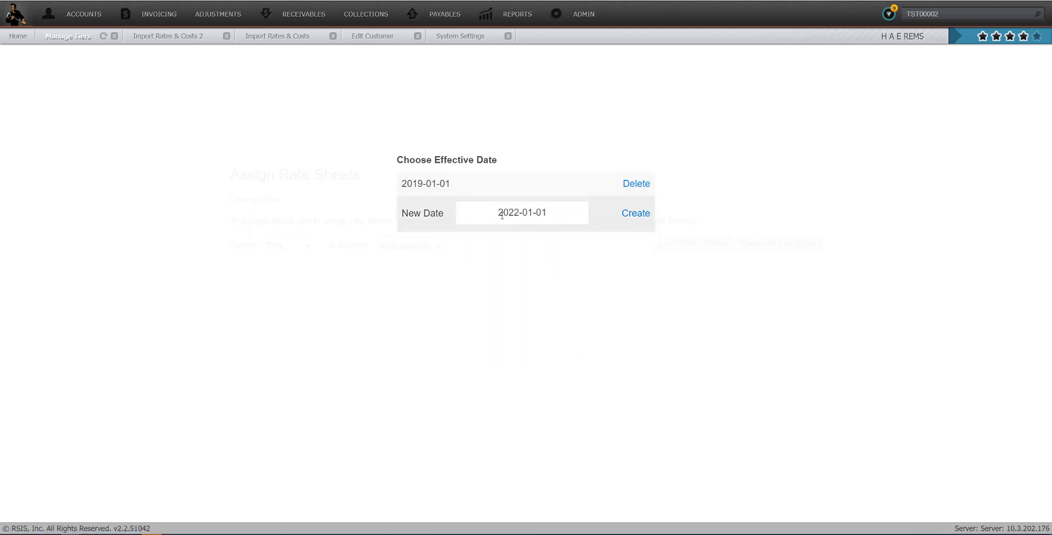
pyautogui.click(634, 217)
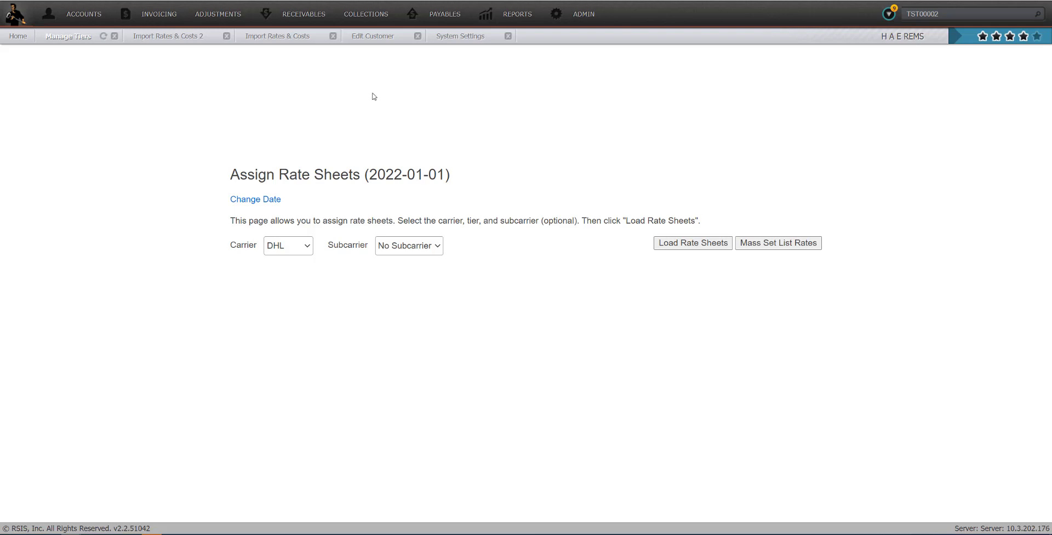
# - Load the 2022-01-01 rate sheets for carrier DHL with no subcarrier and look over the service list
pyautogui.click(680, 246)
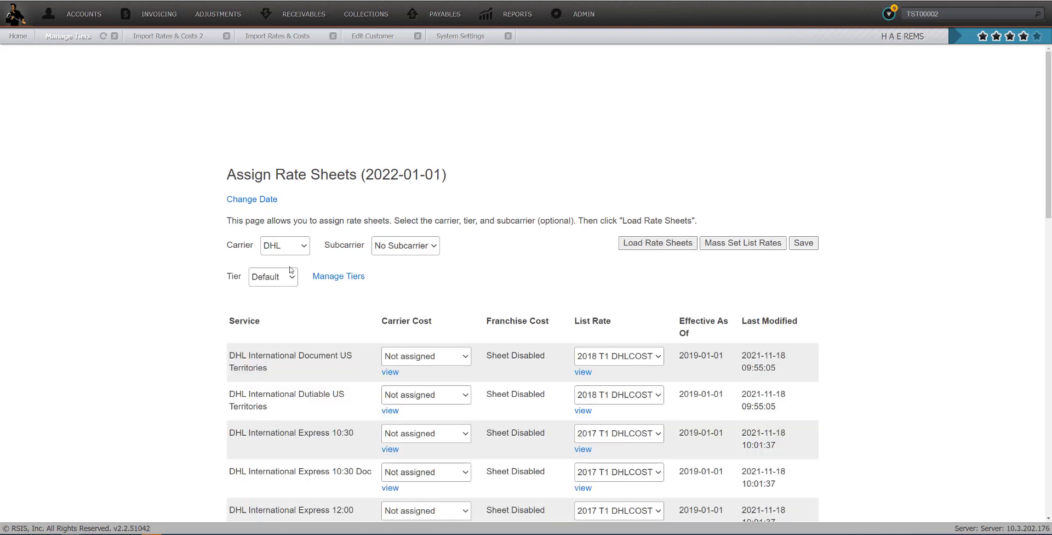
pyautogui.scroll(-10, 290, 375)
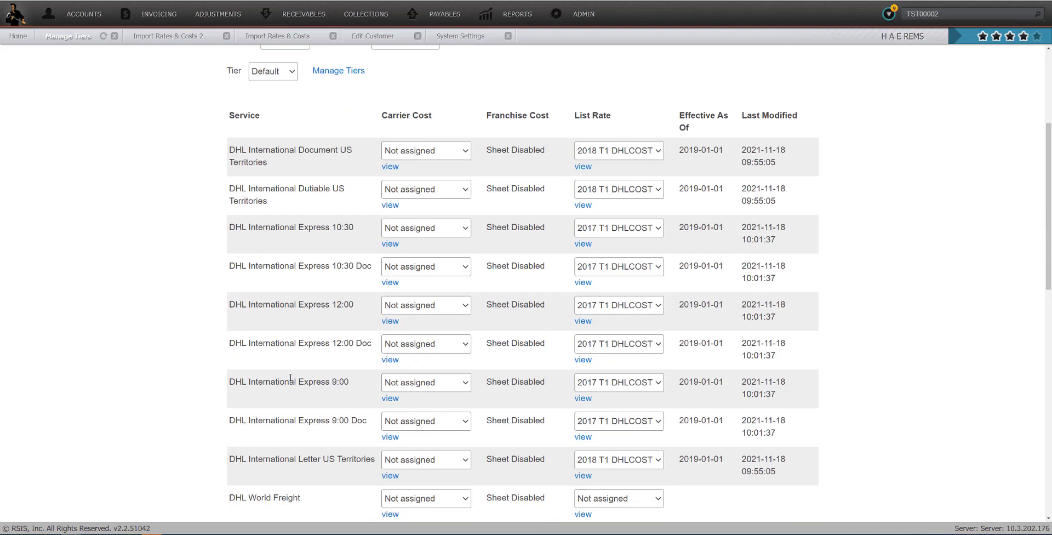
pyautogui.scroll(8, 290, 437)
pyautogui.scroll(3, 276, 377)
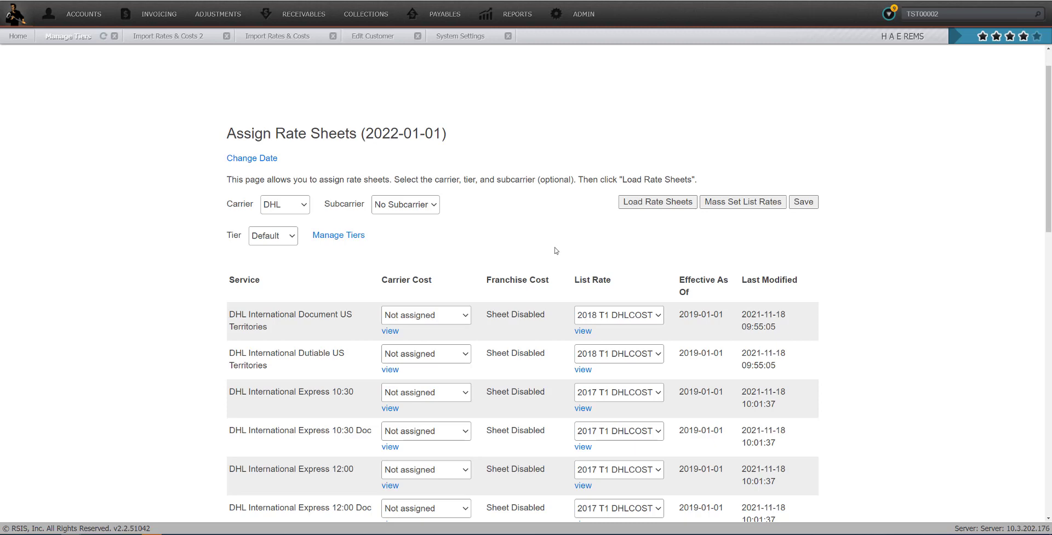
# - Set the list rate to 2022 List for DHL International Document US Territories and DHL International Dutiable US Territories
pyautogui.scroll(-3, 555, 251)
pyautogui.click(612, 236)
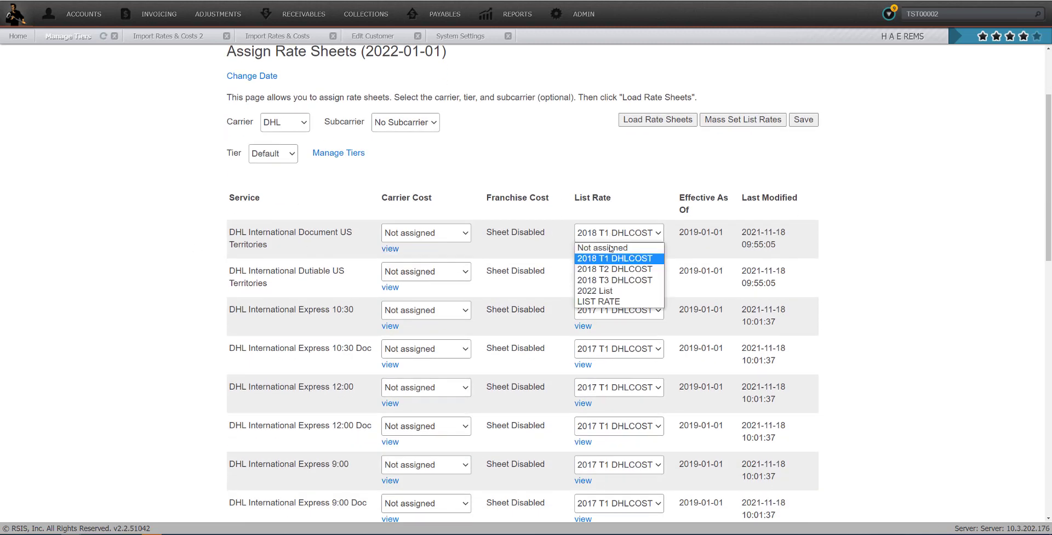
pyautogui.click(603, 290)
pyautogui.click(597, 274)
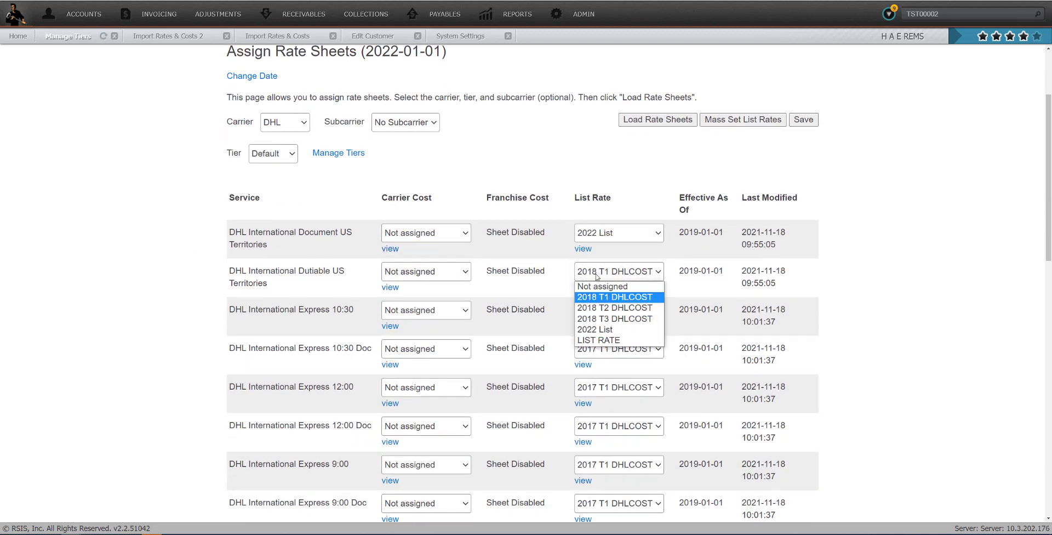
pyautogui.click(595, 329)
# - Set the list rate of DHL International Letter US Territories to 2022 List
pyautogui.click(599, 312)
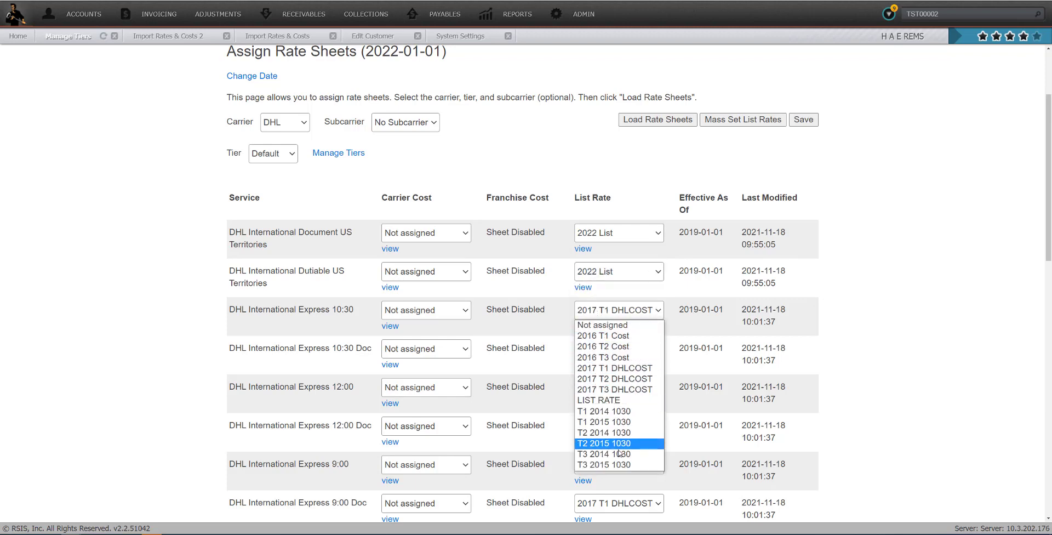
pyautogui.click(154, 301)
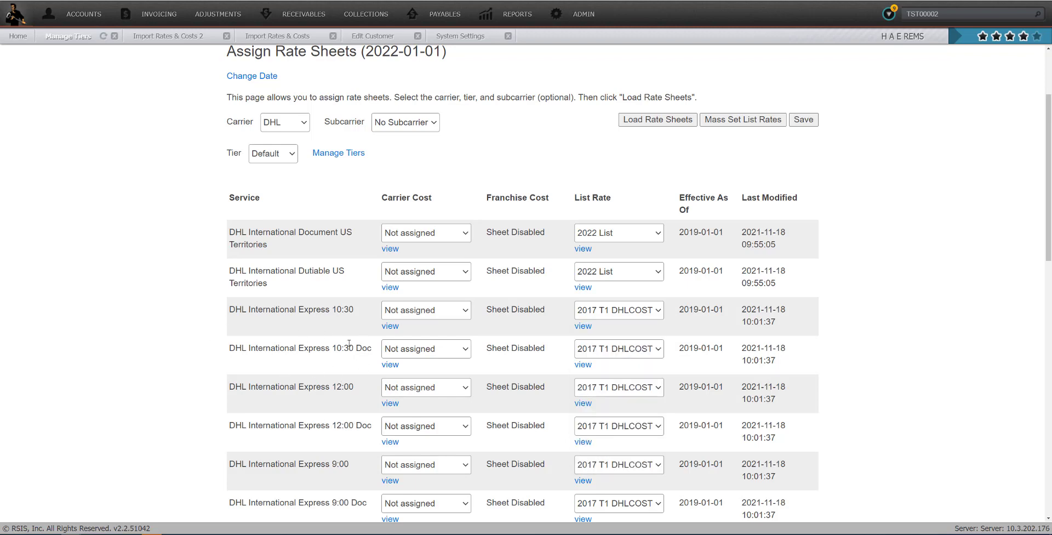
pyautogui.scroll(-5, 325, 328)
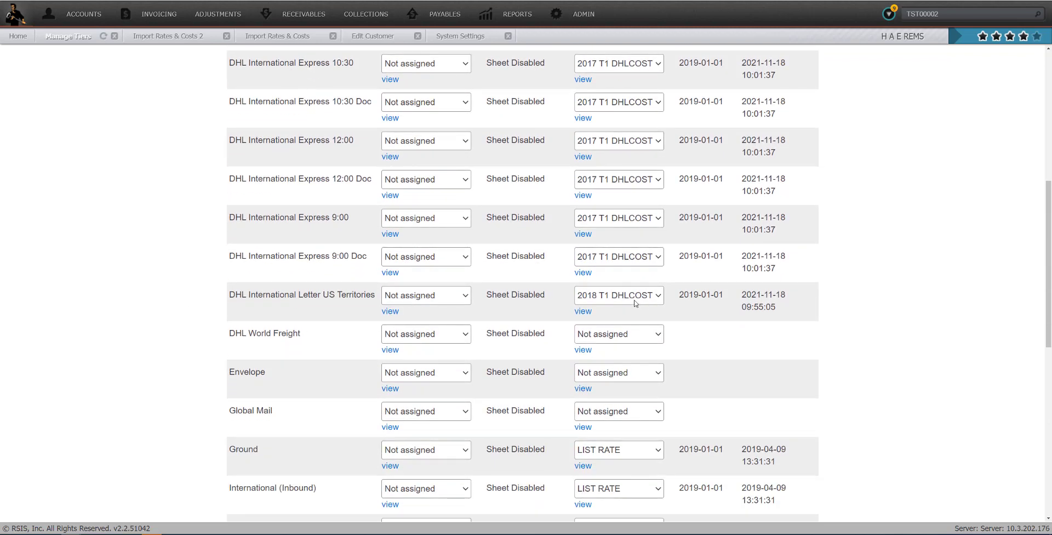
pyautogui.click(635, 296)
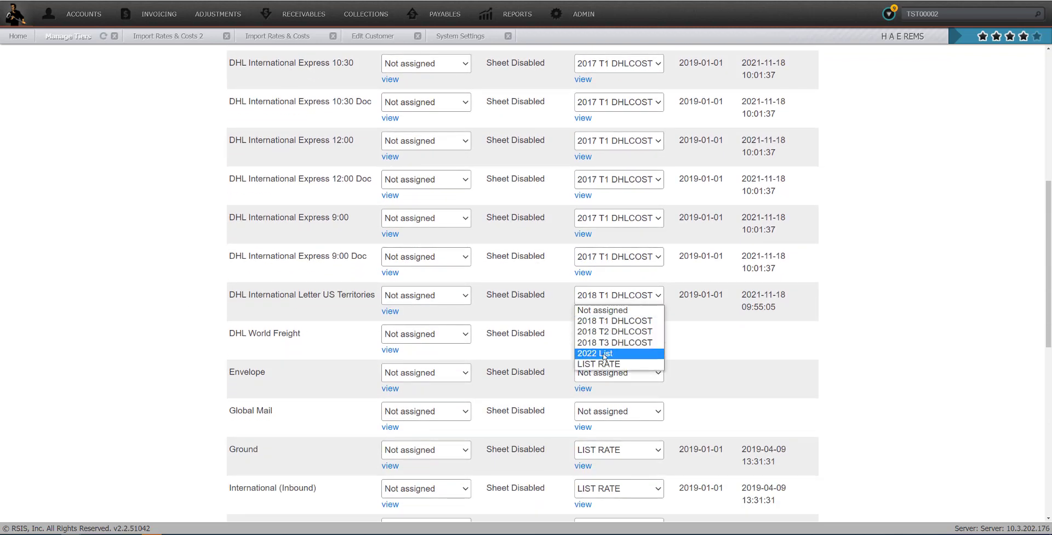
pyautogui.click(605, 357)
# - Set the list rate to 2022 List for International (Inbound) and International Document (Inbound)
pyautogui.scroll(-2, 260, 300)
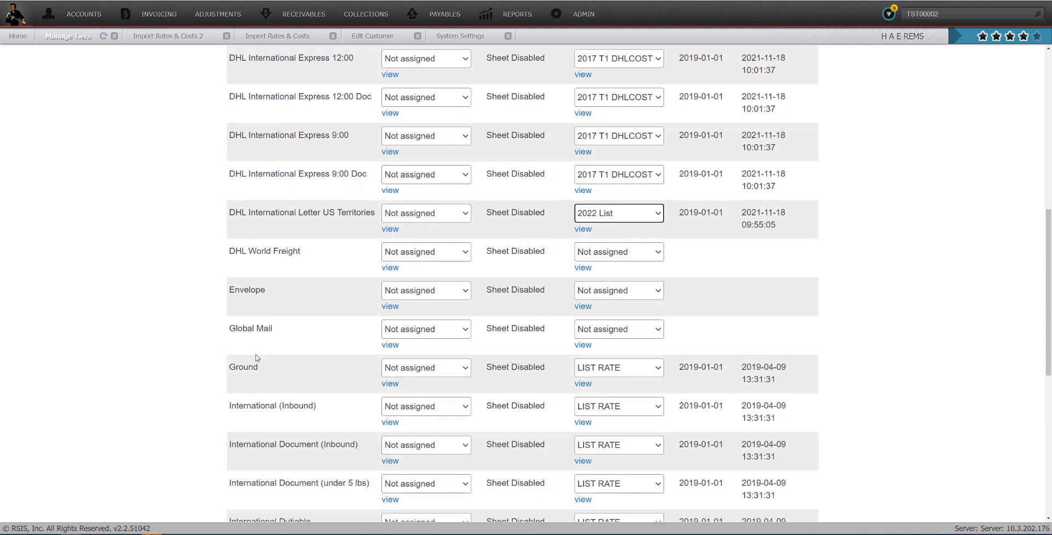
pyautogui.scroll(-2, 258, 359)
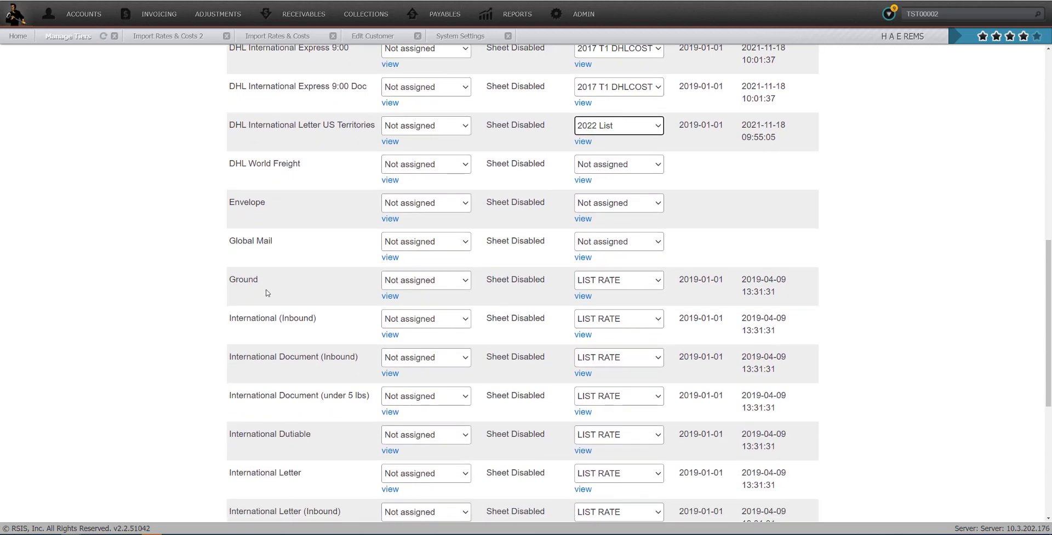
pyautogui.scroll(-2, 266, 291)
pyautogui.click(619, 242)
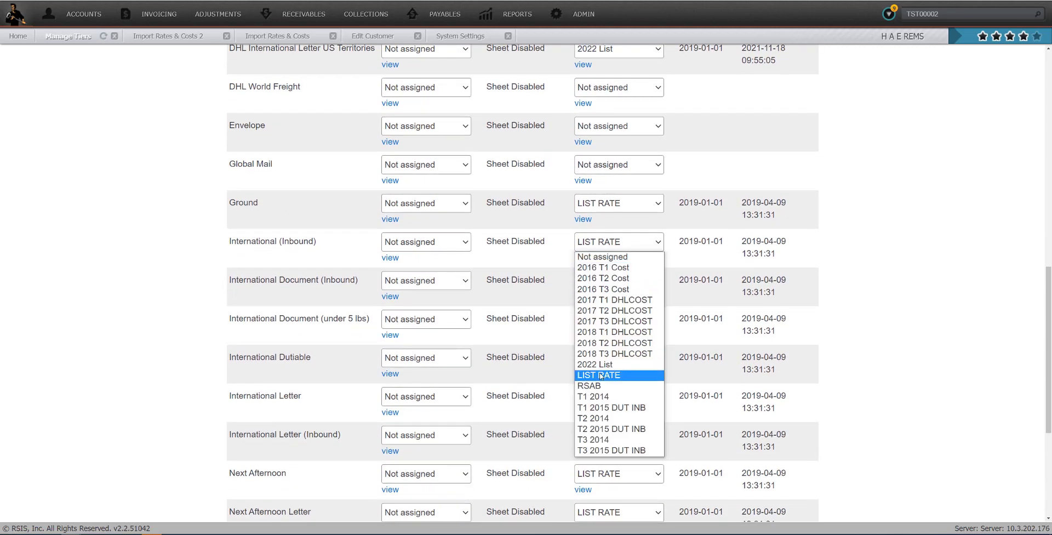
pyautogui.click(602, 363)
pyautogui.click(600, 287)
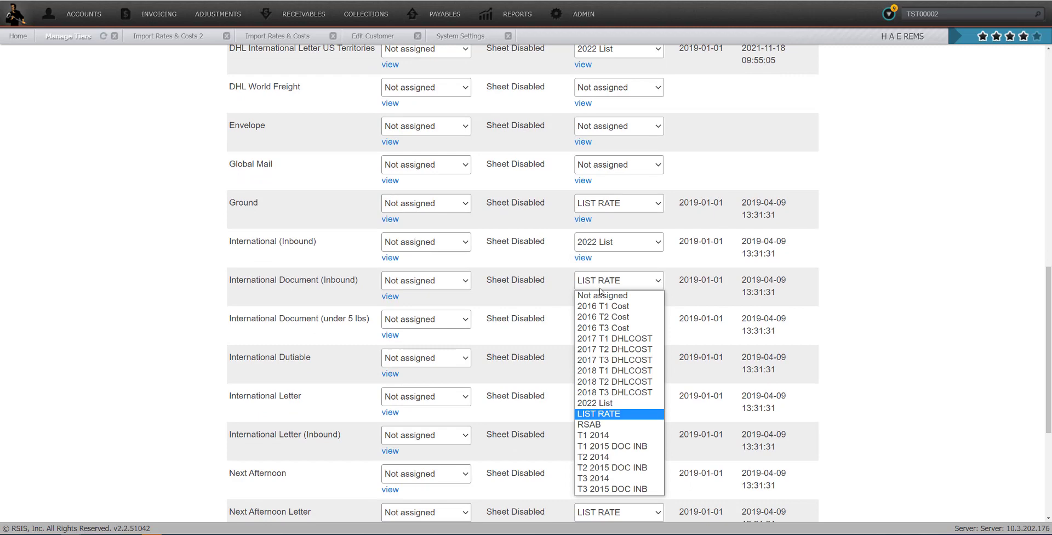
pyautogui.click(603, 403)
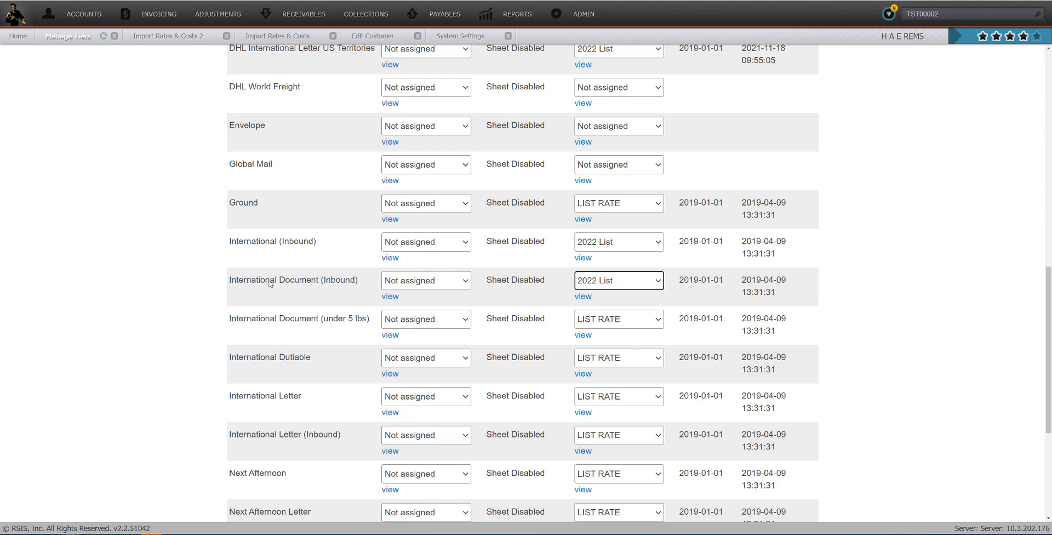
# - Set the list rate to 2022 List for International Document (under 5 lbs) and International Dutiable
pyautogui.click(595, 323)
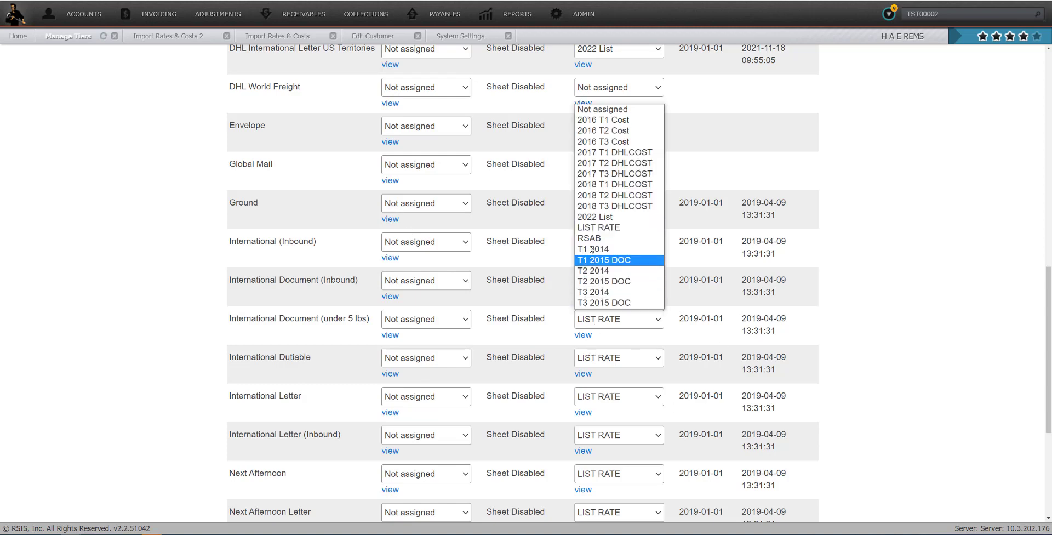
pyautogui.click(592, 220)
pyautogui.click(603, 361)
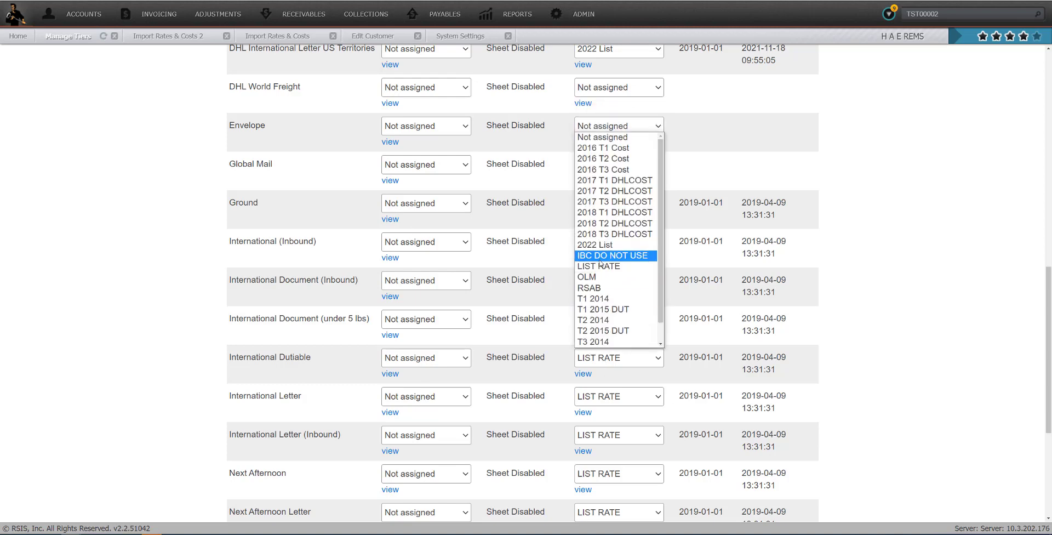
pyautogui.click(596, 244)
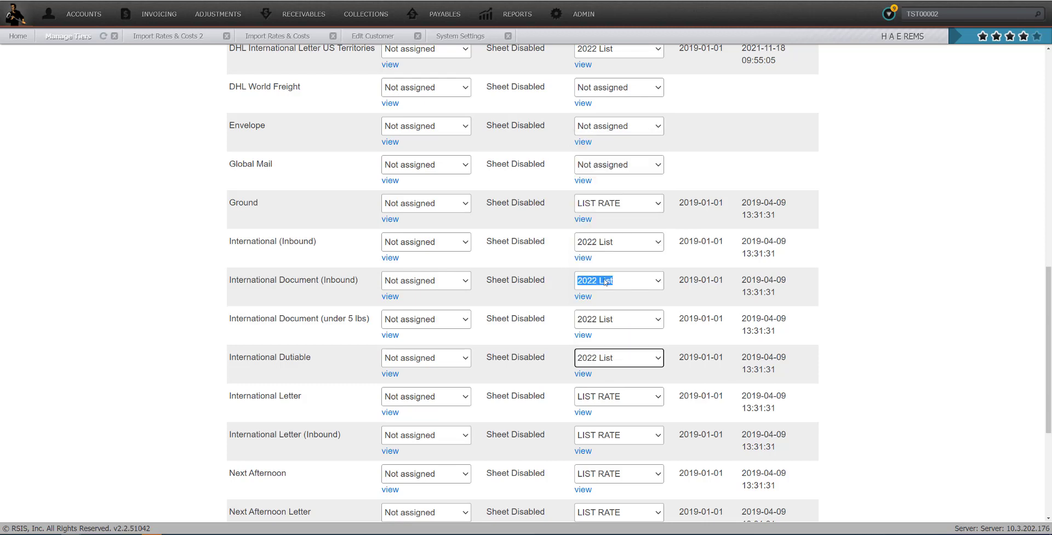
# - Set the list rate to 2022 List for International Letter and International Letter (Inbound)
pyautogui.click(602, 397)
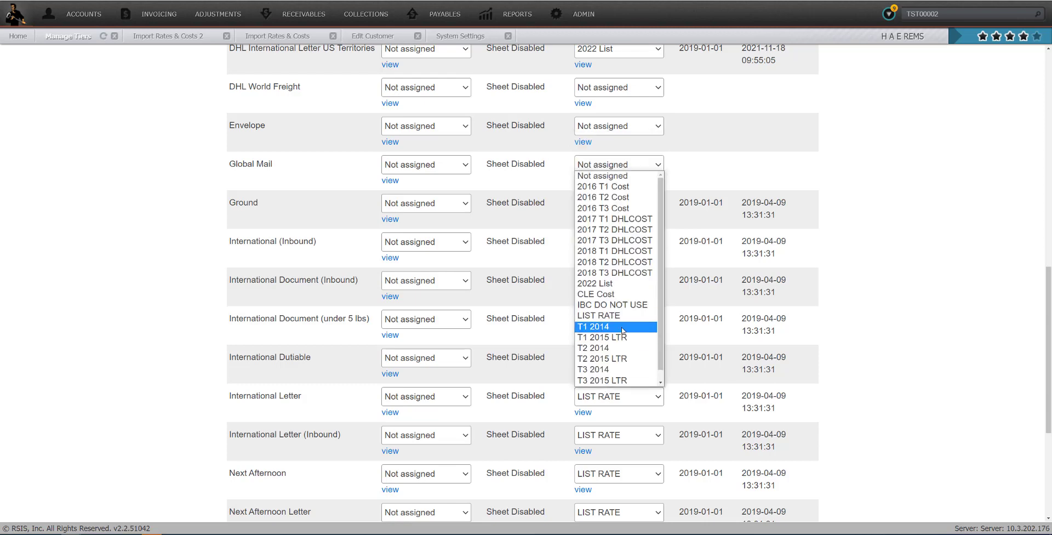
pyautogui.click(595, 283)
pyautogui.click(611, 434)
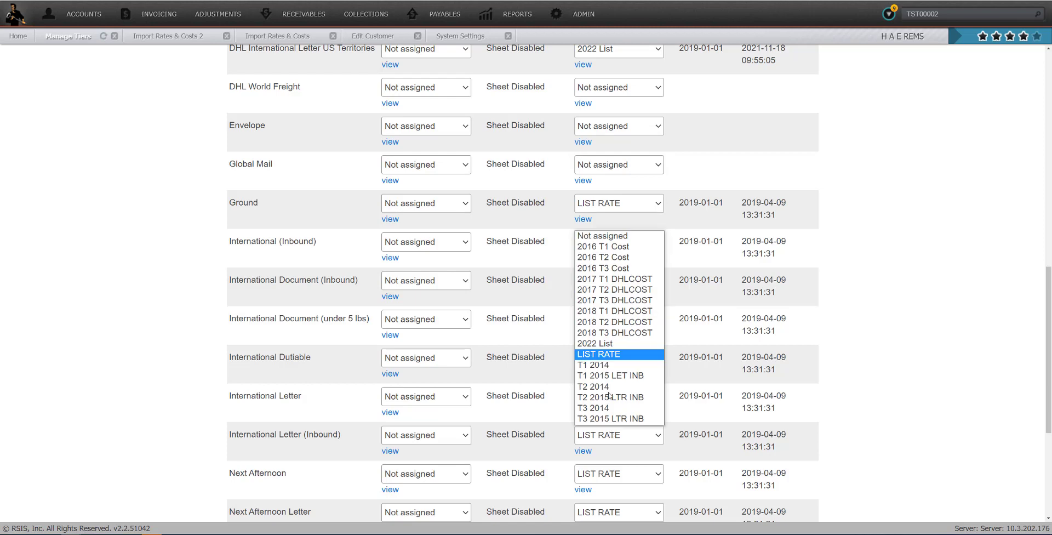
pyautogui.click(602, 335)
# - Check the remaining services' list rates and save the DHL rate sheet assignments
pyautogui.scroll(-3, 608, 365)
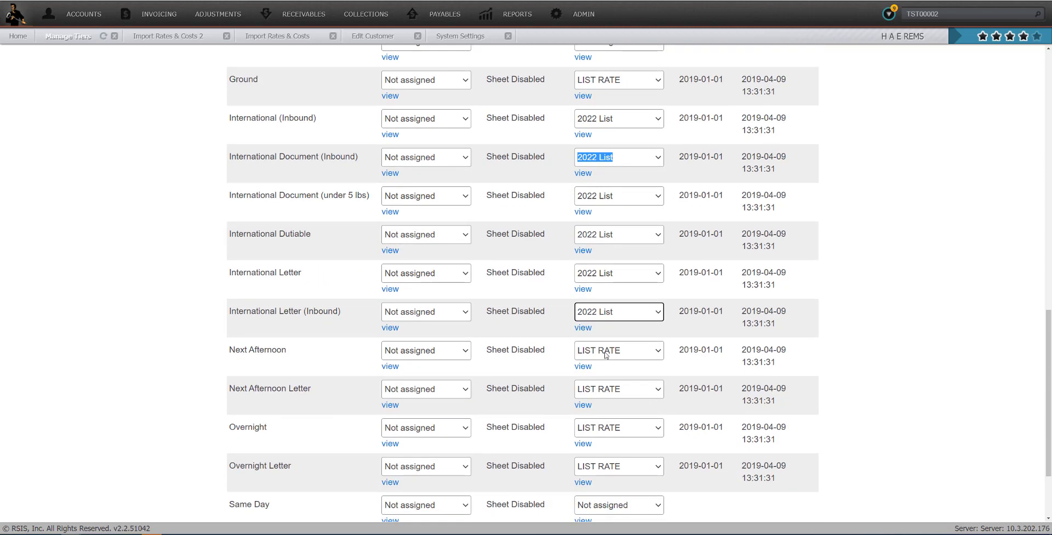
pyautogui.click(606, 354)
pyautogui.click(605, 355)
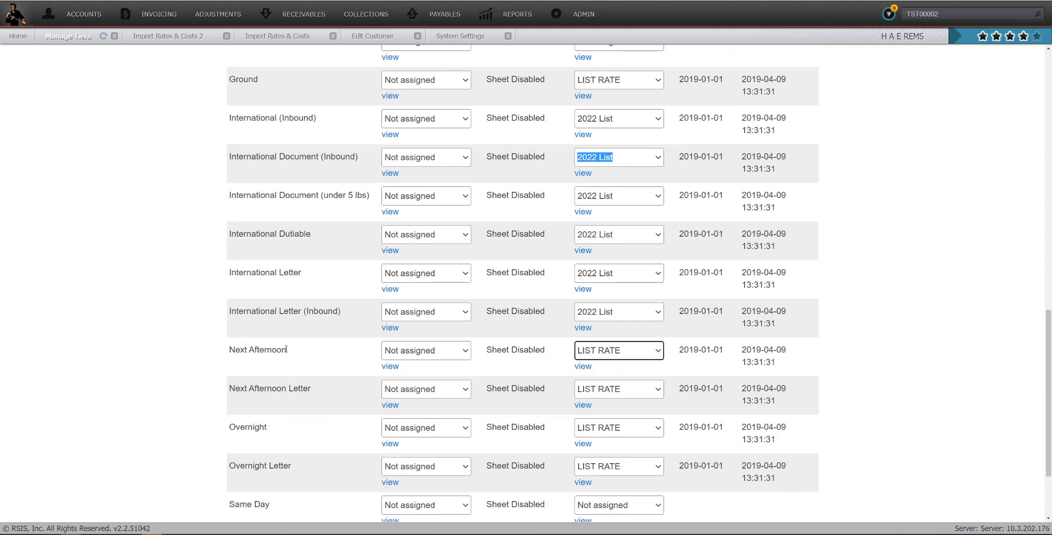
pyautogui.scroll(-3, 263, 417)
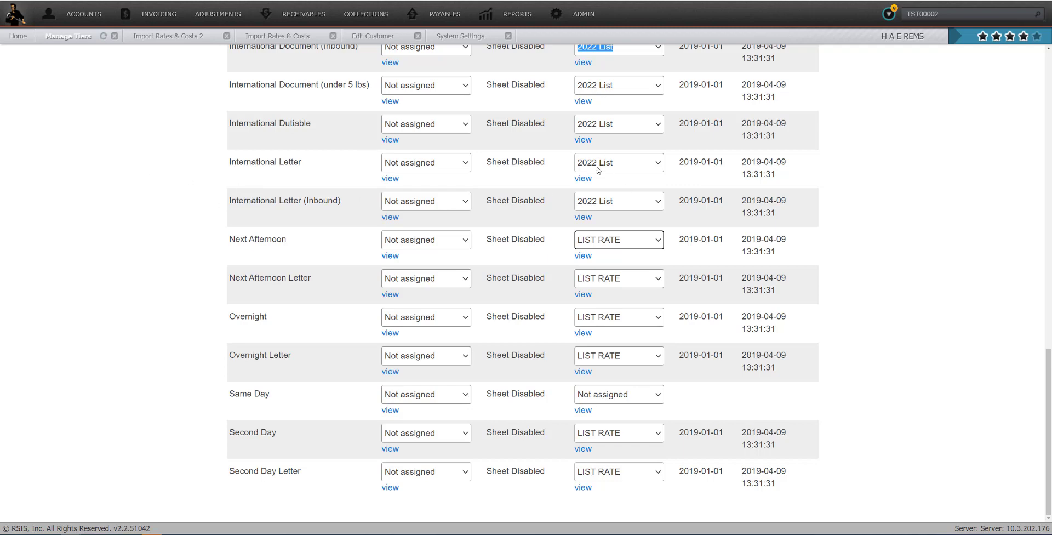
pyautogui.scroll(5, 865, 283)
pyautogui.scroll(10, 865, 282)
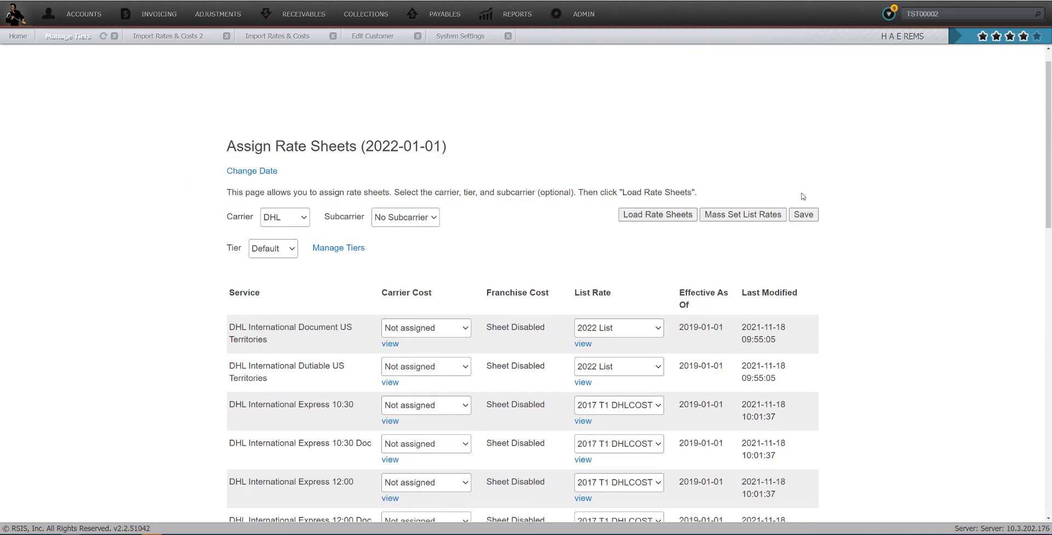
pyautogui.click(805, 218)
pyautogui.scroll(-5, 594, 425)
pyautogui.scroll(5, 594, 425)
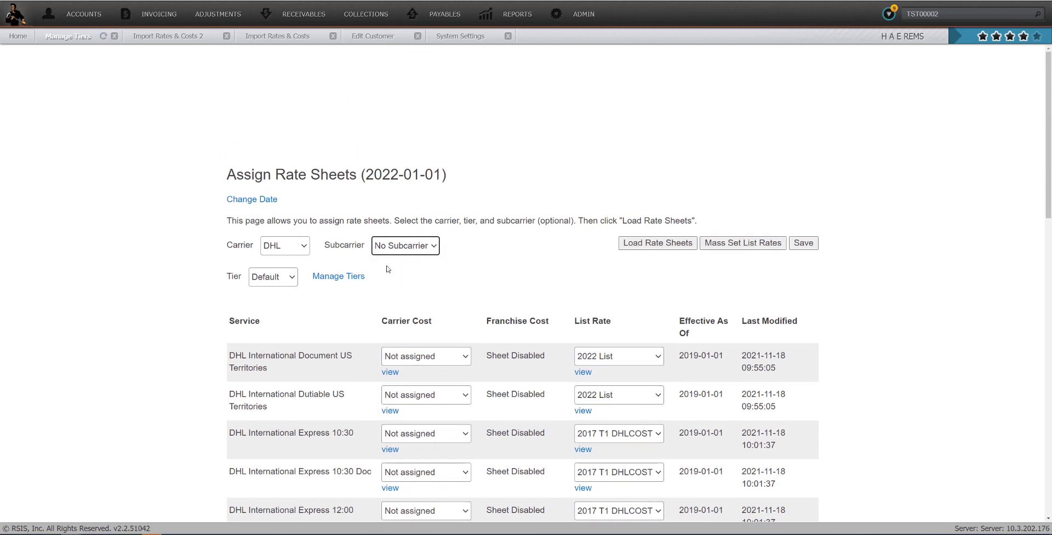
# - Select the CLE subcarrier and examine the carrier cost and list rate columns of the DHL services
pyautogui.click(391, 246)
pyautogui.click(383, 272)
pyautogui.scroll(-10, 599, 422)
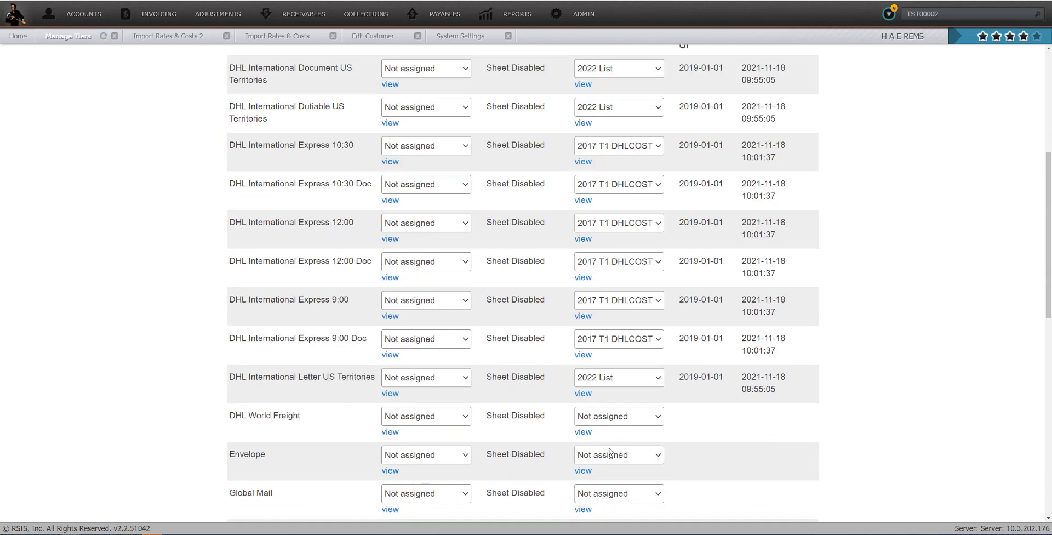
pyautogui.scroll(7, 611, 451)
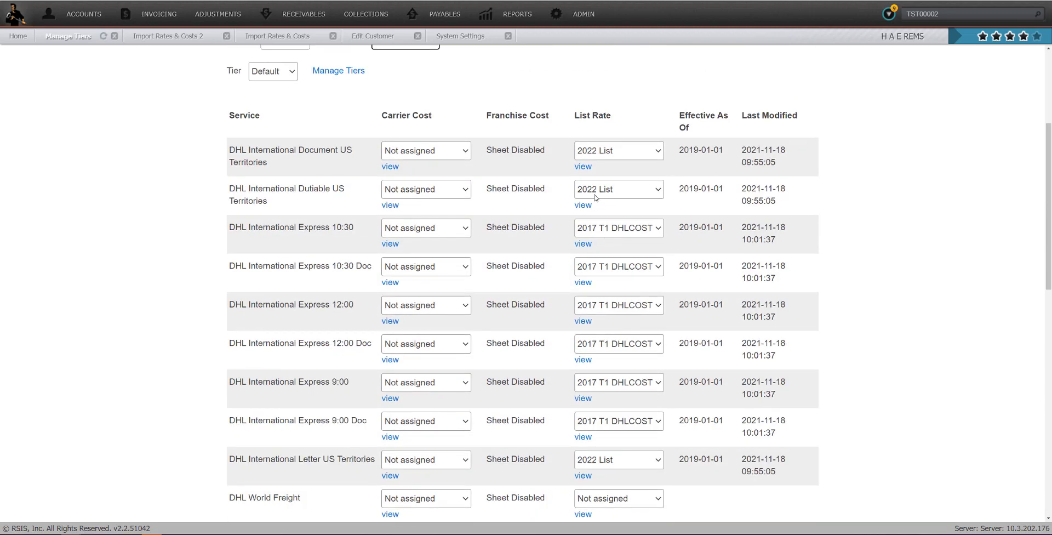
pyautogui.scroll(2, 652, 255)
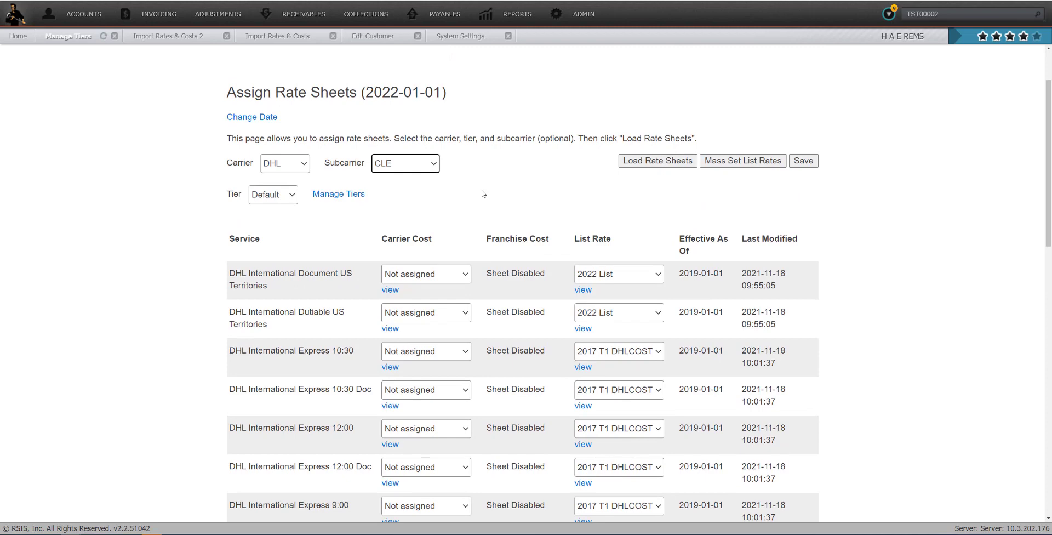
pyautogui.scroll(-2, 417, 307)
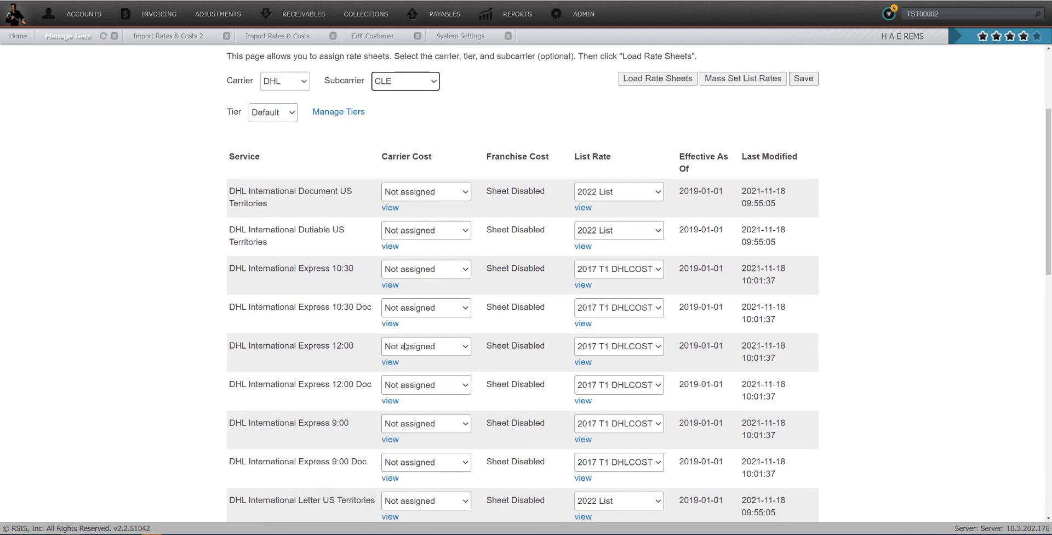
pyautogui.scroll(3, 392, 302)
pyautogui.scroll(1, 393, 302)
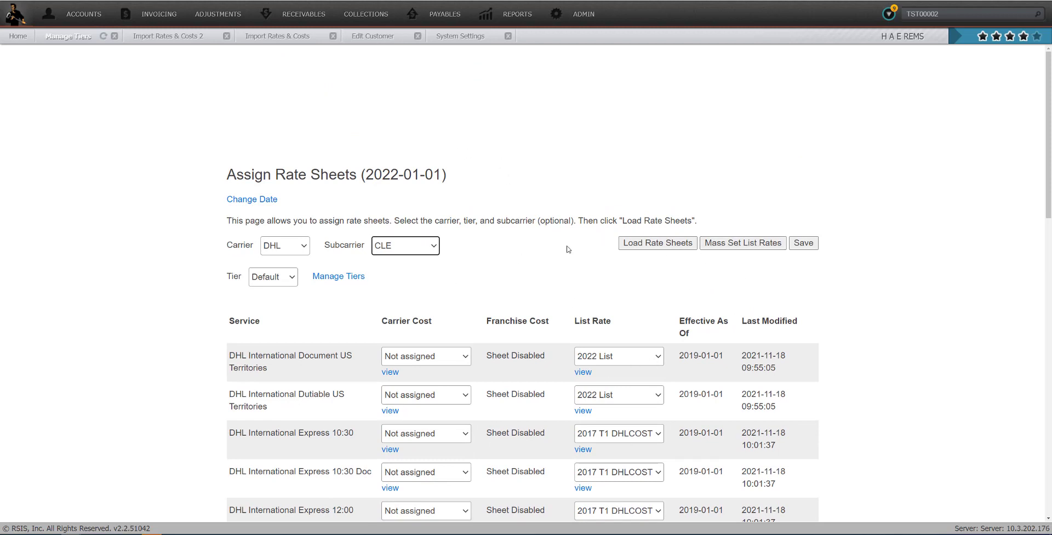
pyautogui.scroll(-10, 620, 351)
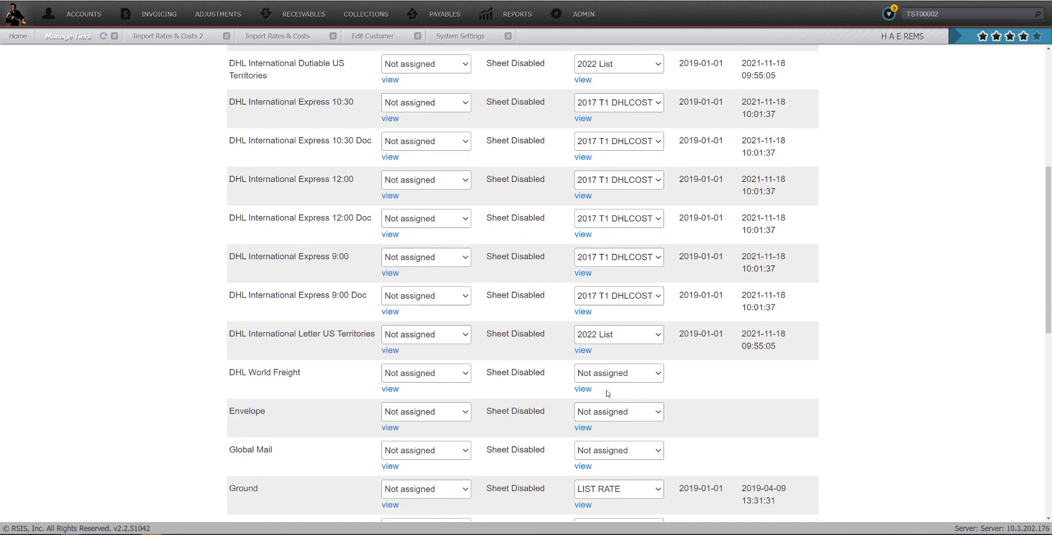
pyautogui.scroll(10, 628, 373)
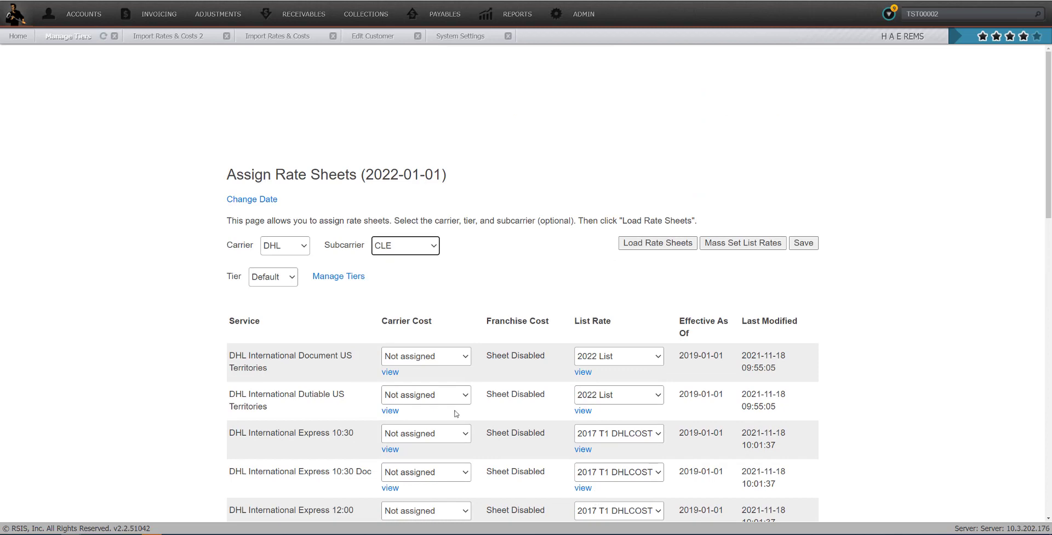
pyautogui.scroll(-5, 332, 362)
pyautogui.scroll(5, 625, 373)
# - Reload the Manage Tiers page to return to the effective date selection
pyautogui.click(102, 37)
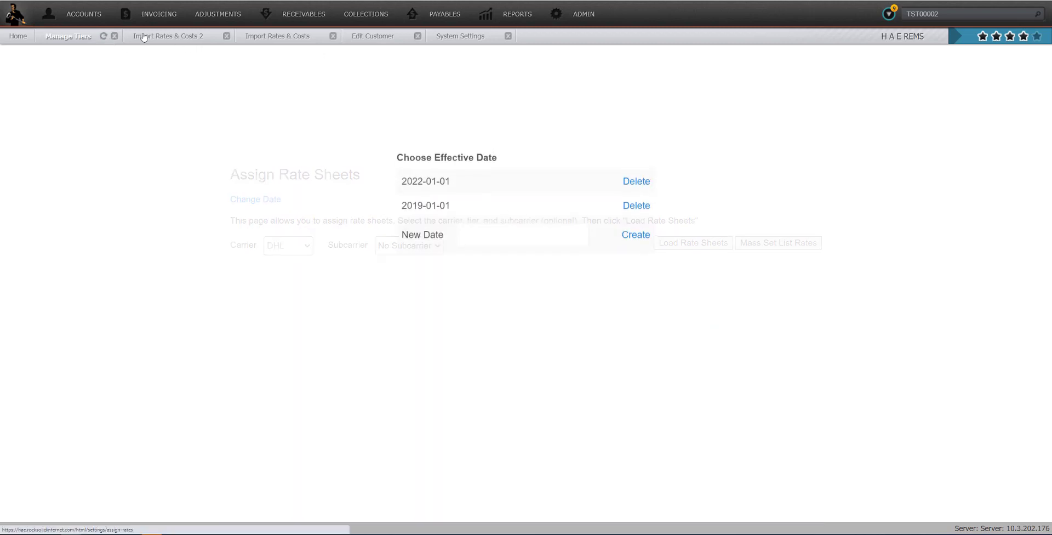